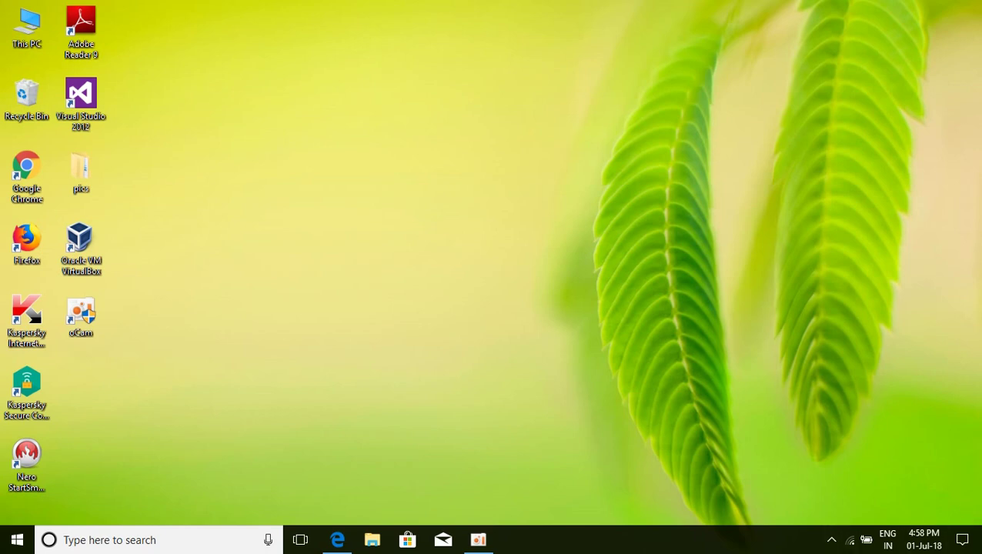
# - Bring up X-Plane.org in Edge, browse the portal, and show the Downloads menu
pyautogui.click(329, 536)
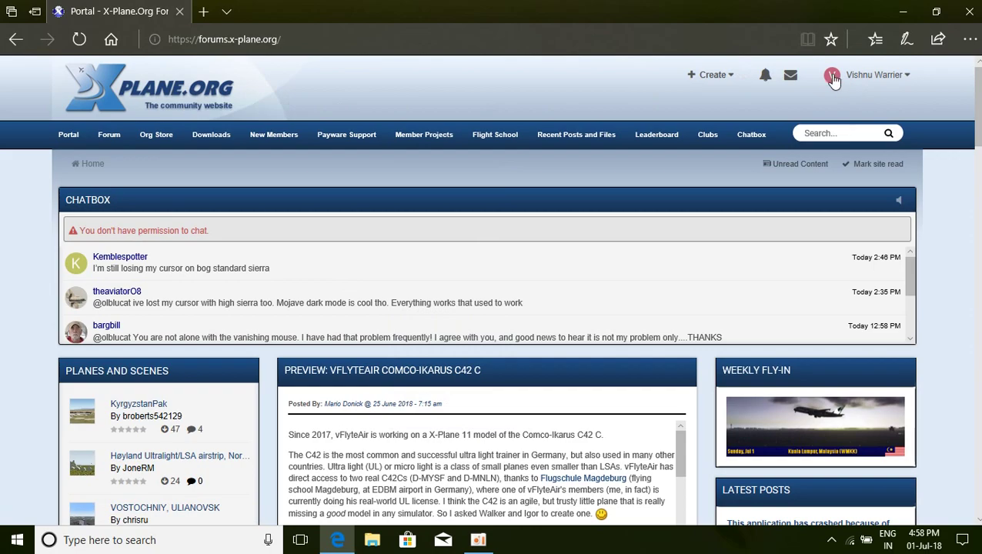
pyautogui.scroll(-3, 408, 318)
pyautogui.scroll(-2, 408, 318)
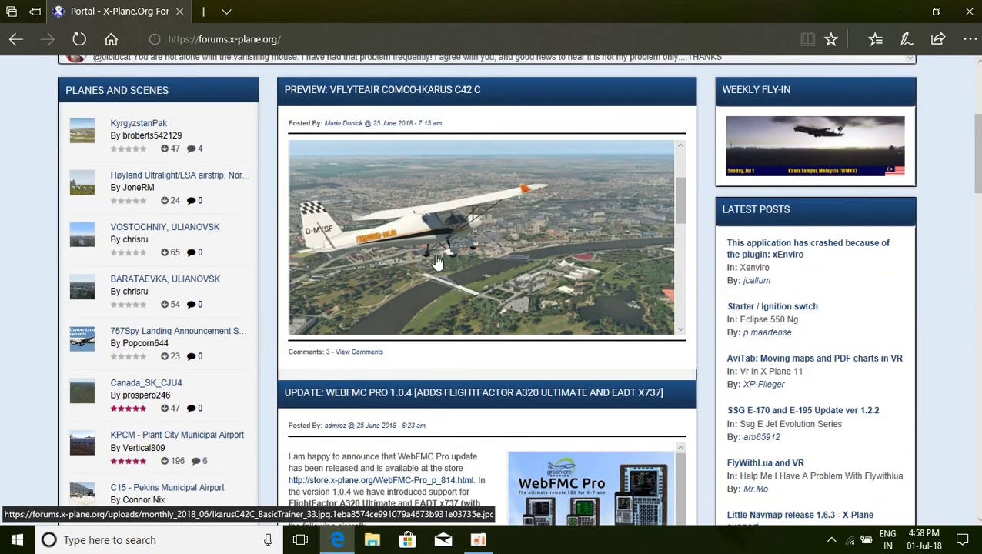
pyautogui.scroll(-3, 675, 203)
pyautogui.scroll(-12, 700, 204)
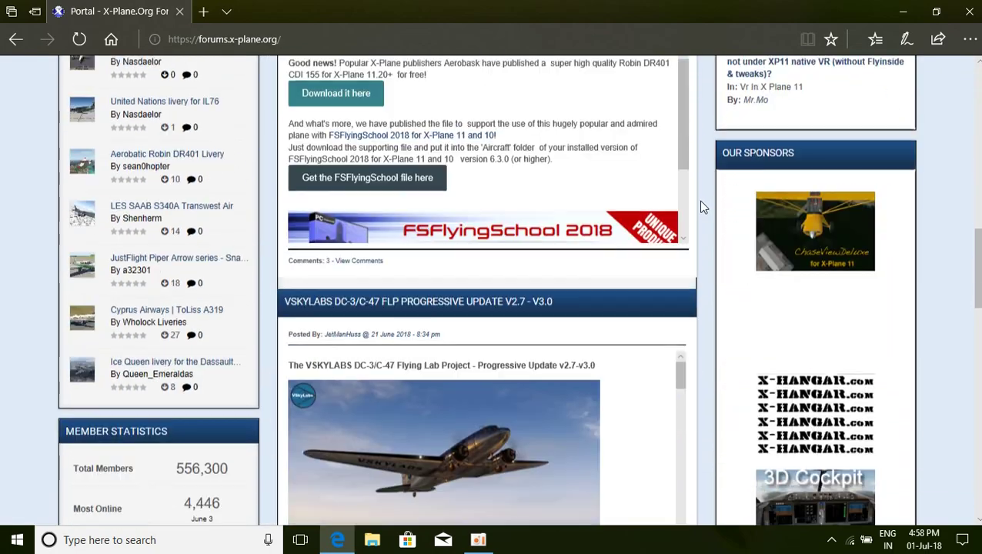
pyautogui.scroll(7, 702, 201)
pyautogui.scroll(10, 700, 195)
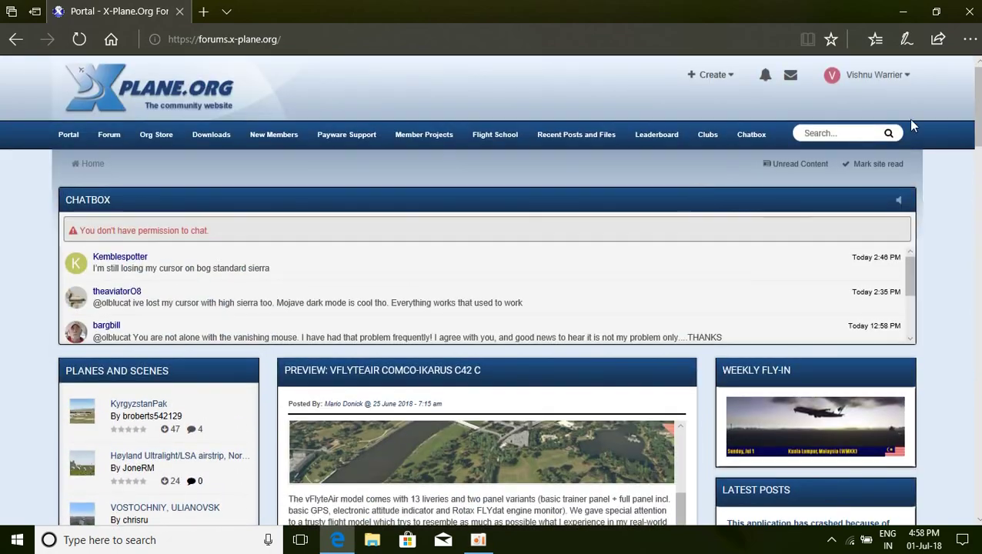
pyautogui.moveTo(197, 145)
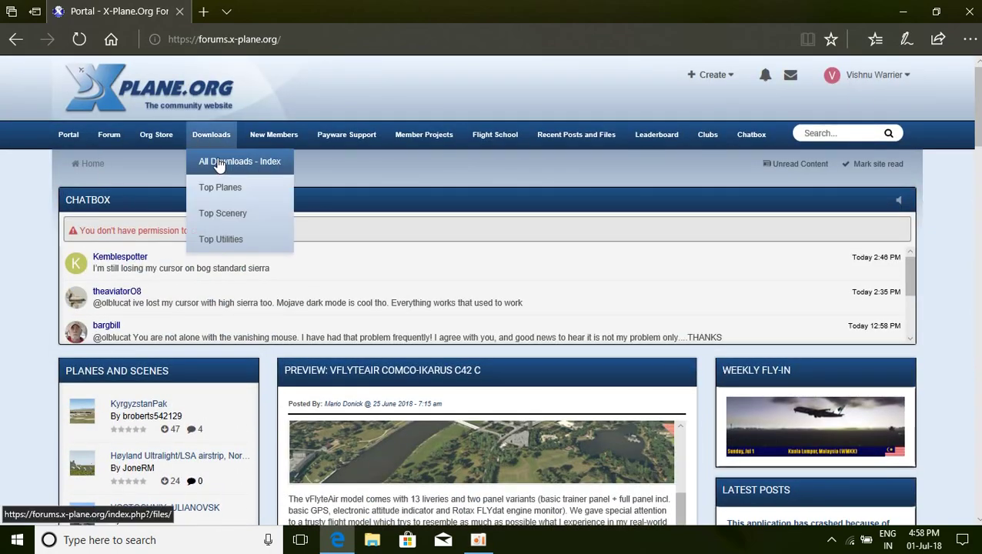
# - Go to the All Downloads index and pick AutoGate plugin from Most Downloaded
pyautogui.click(220, 163)
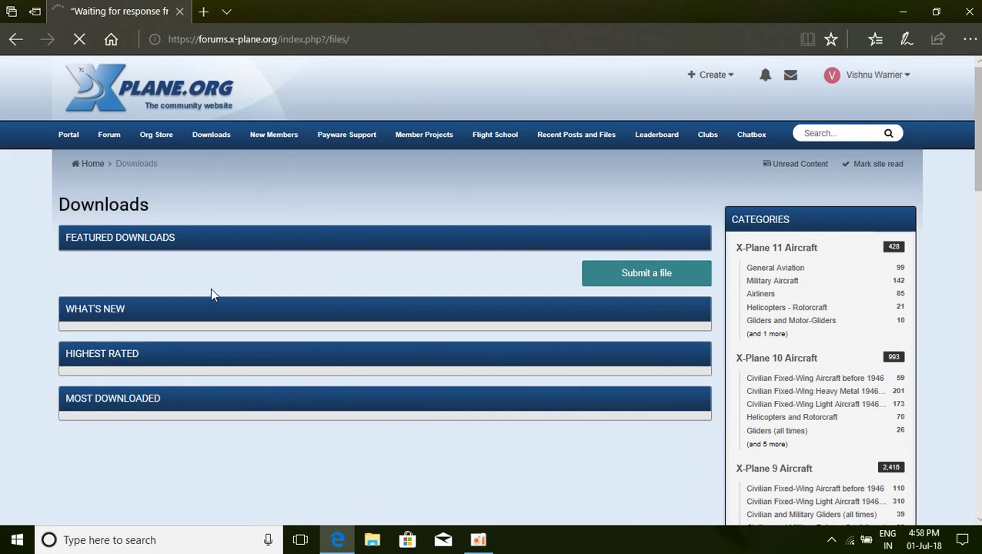
pyautogui.scroll(-10, 210, 288)
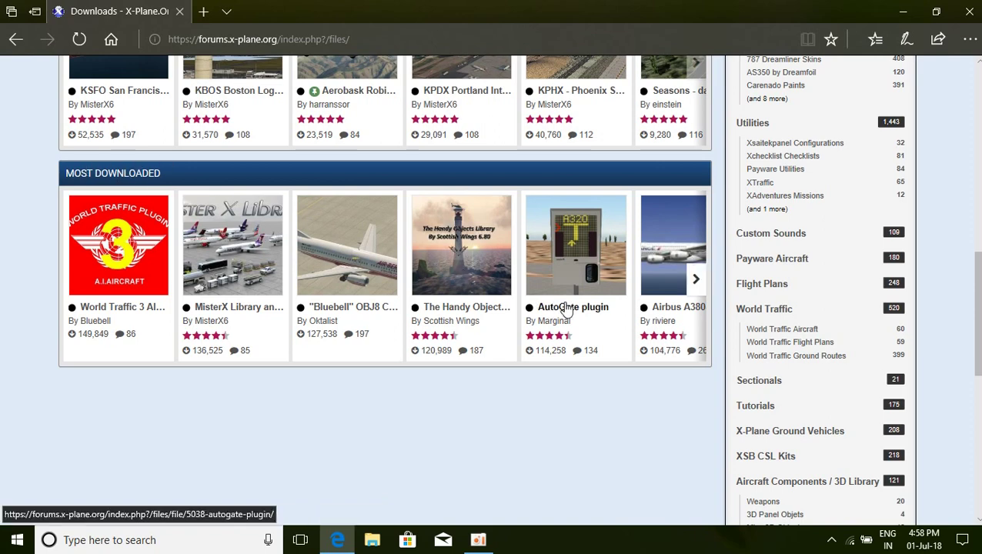
pyautogui.click(566, 309)
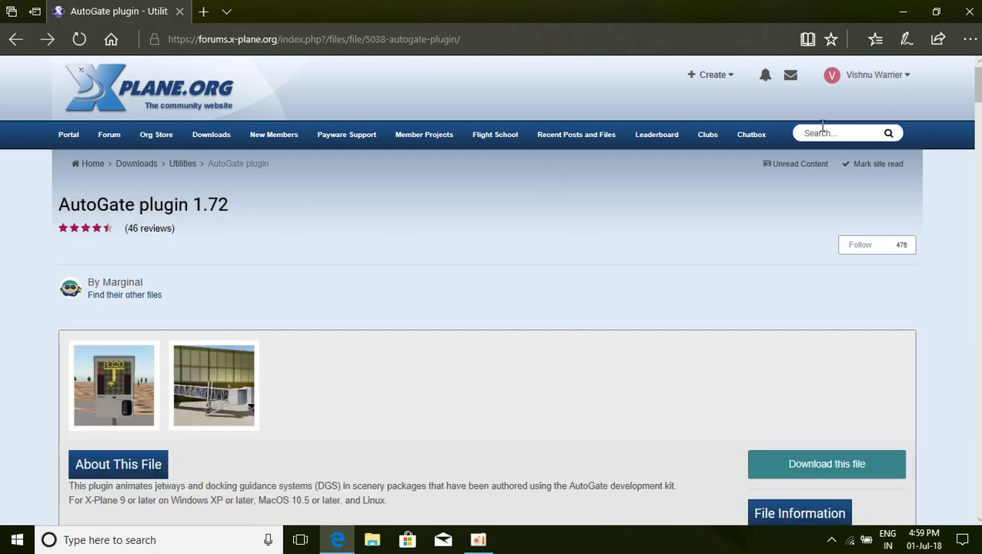
pyautogui.moveTo(254, 209); pyautogui.dragTo(48, 212)
pyautogui.hotkey('ctrl', 'c')
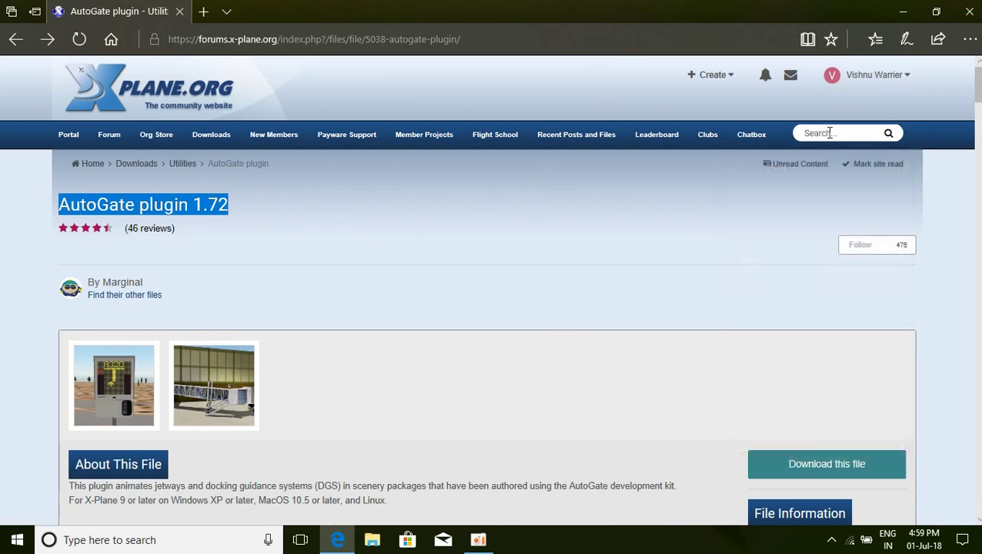
pyautogui.click(831, 134)
pyautogui.hotkey('ctrl', 'v')
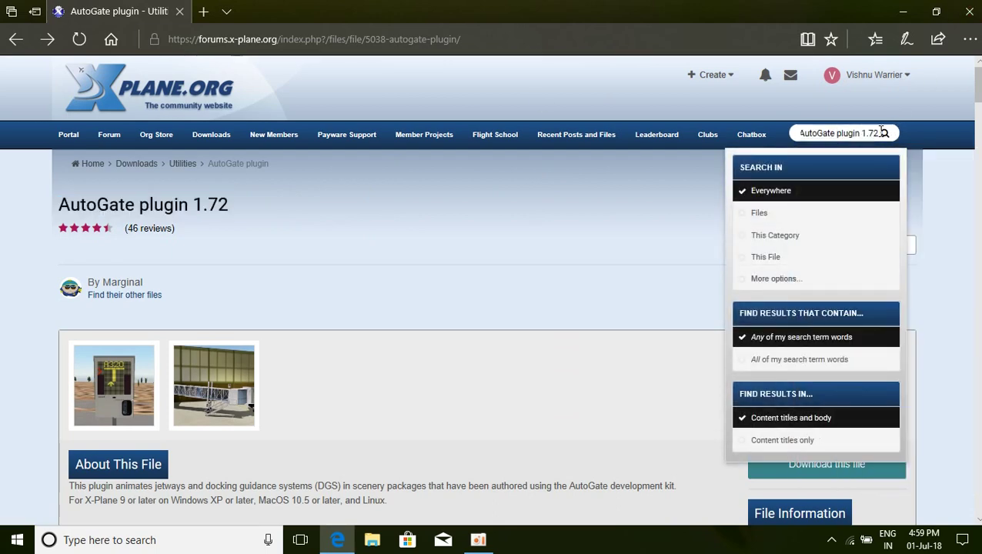
pyautogui.click(886, 134)
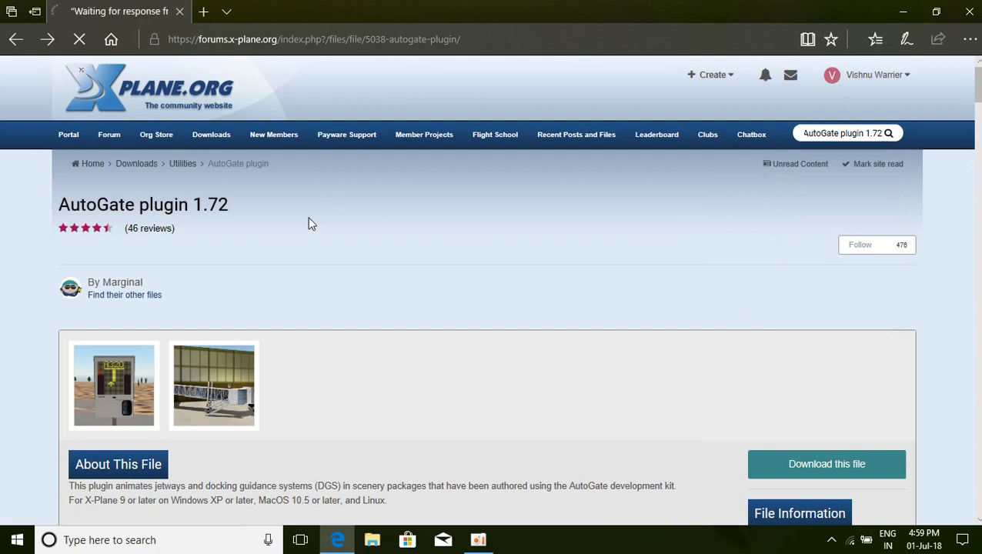
pyautogui.moveTo(209, 137)
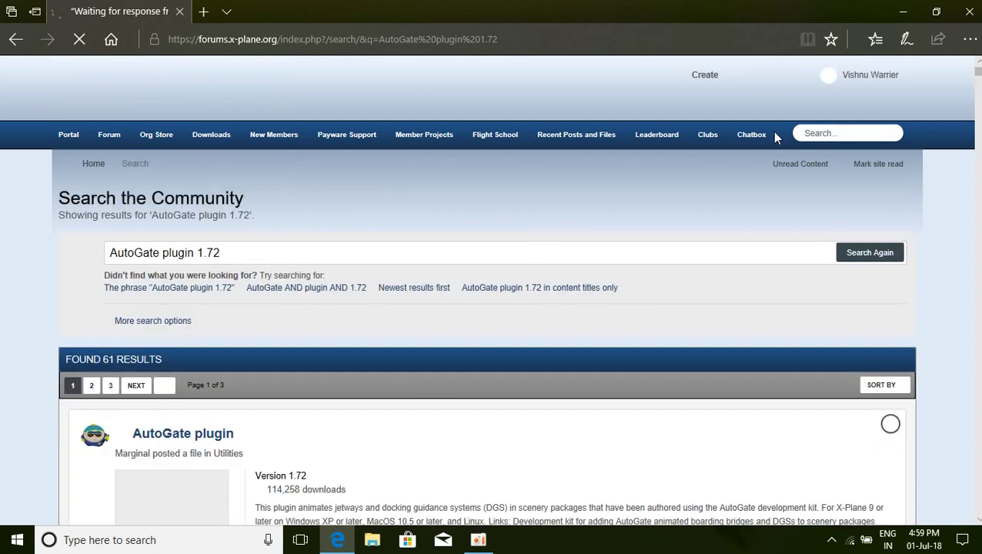
pyautogui.scroll(-3, 350, 253)
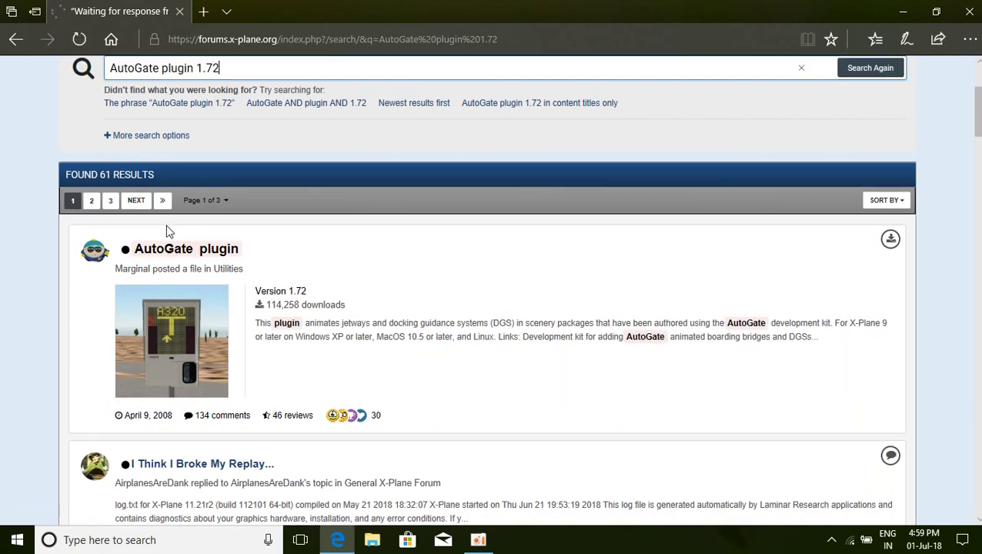
pyautogui.click(172, 253)
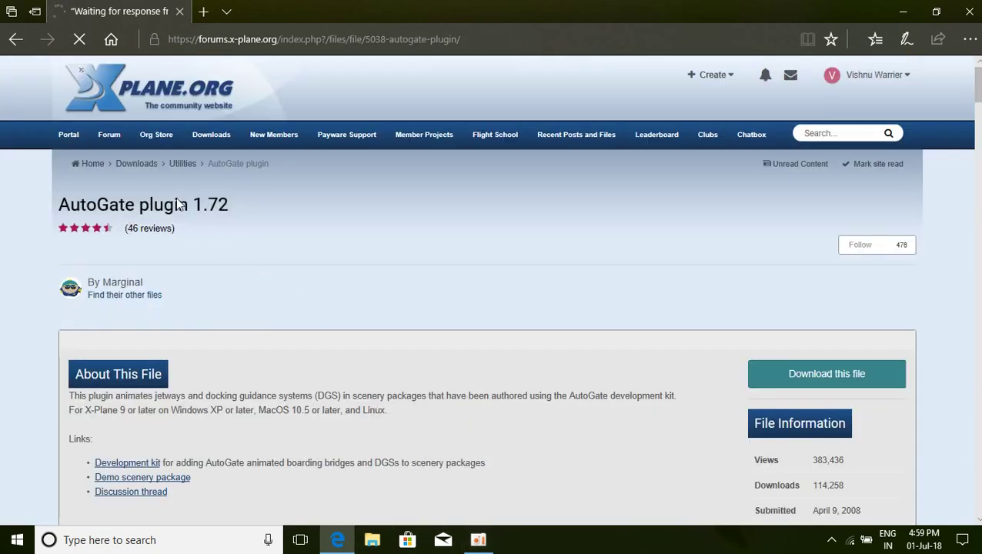
# - Review the AutoGate 1.72 version history, then start downloading the file
pyautogui.scroll(-3, 228, 250)
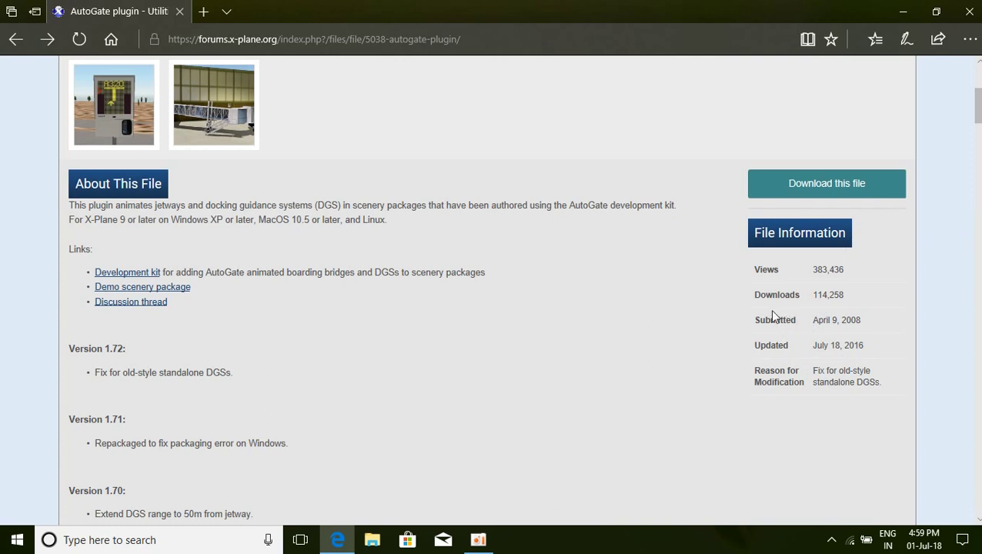
pyautogui.moveTo(804, 335); pyautogui.dragTo(831, 343)
pyautogui.click(279, 326)
pyautogui.scroll(-3, 292, 333)
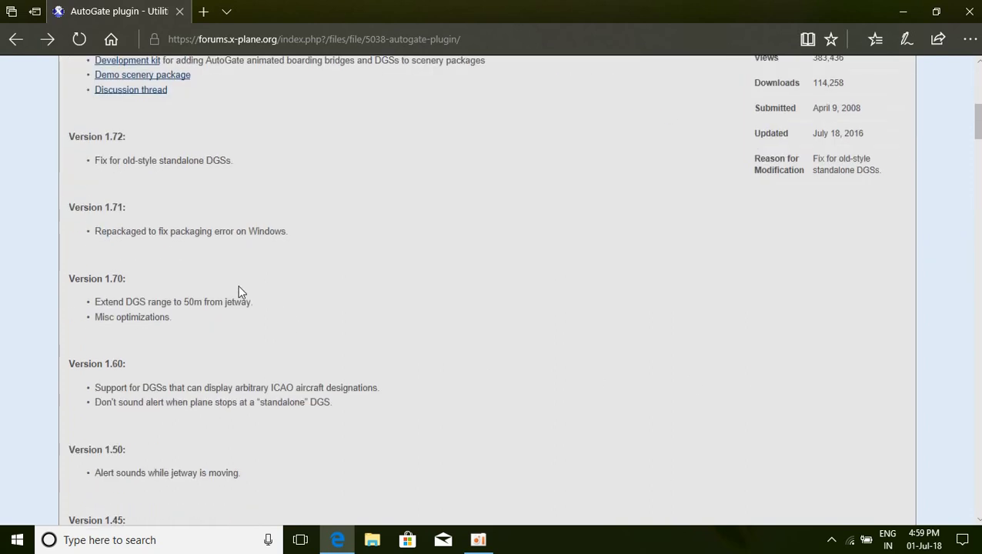
pyautogui.scroll(1, 142, 325)
pyautogui.scroll(-3, 143, 325)
pyautogui.scroll(-3, 143, 319)
pyautogui.scroll(-1, 214, 248)
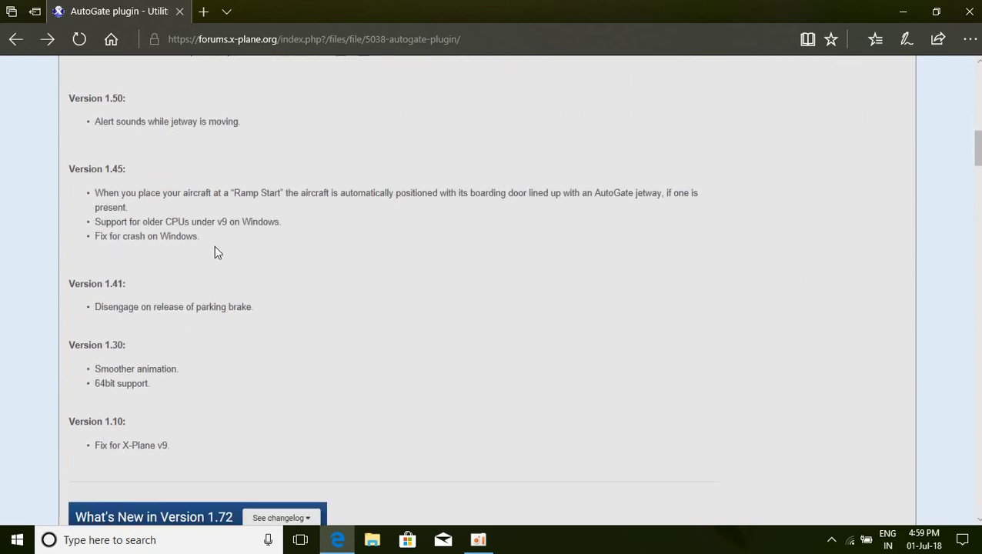
pyautogui.scroll(10, 215, 248)
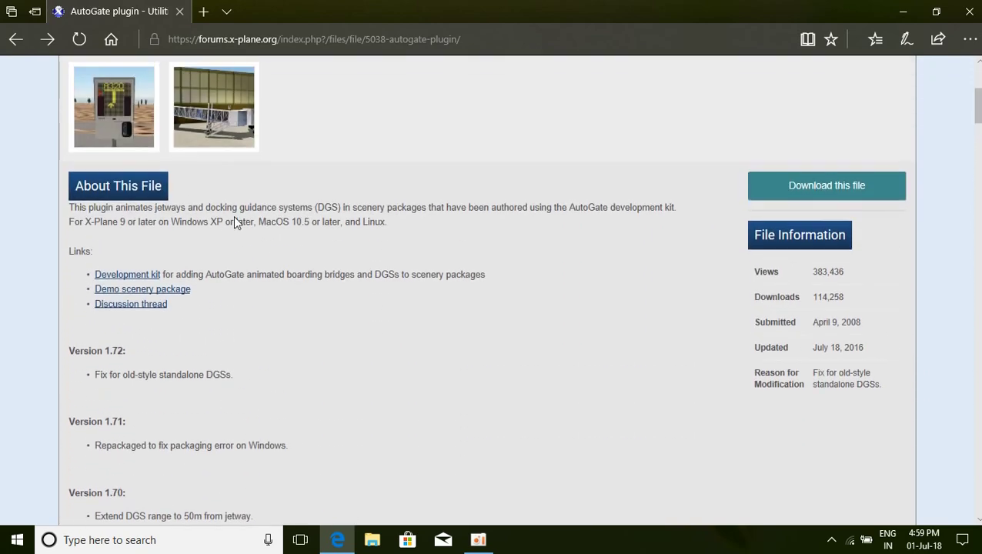
pyautogui.scroll(1, 241, 235)
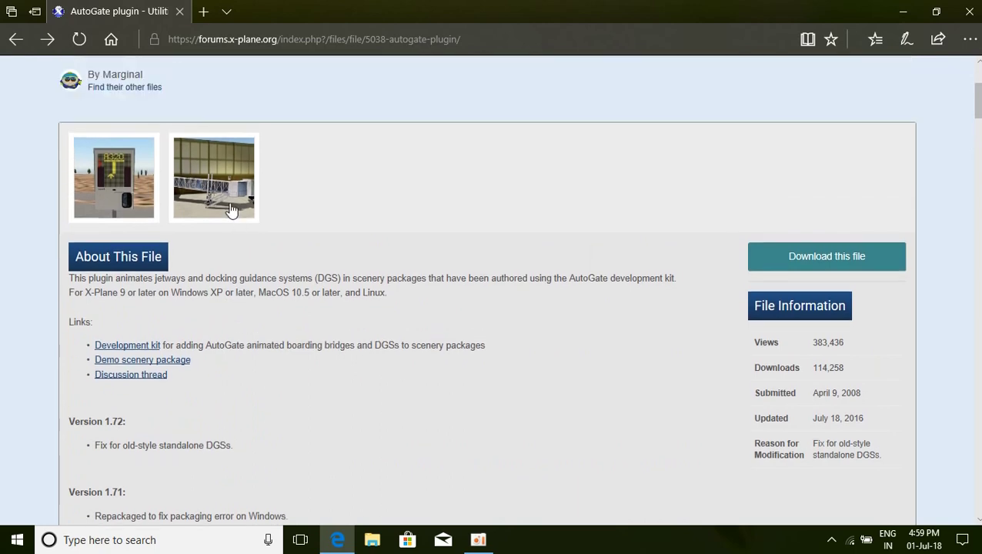
pyautogui.scroll(-10, 231, 209)
pyautogui.scroll(4, 229, 223)
pyautogui.scroll(10, 229, 223)
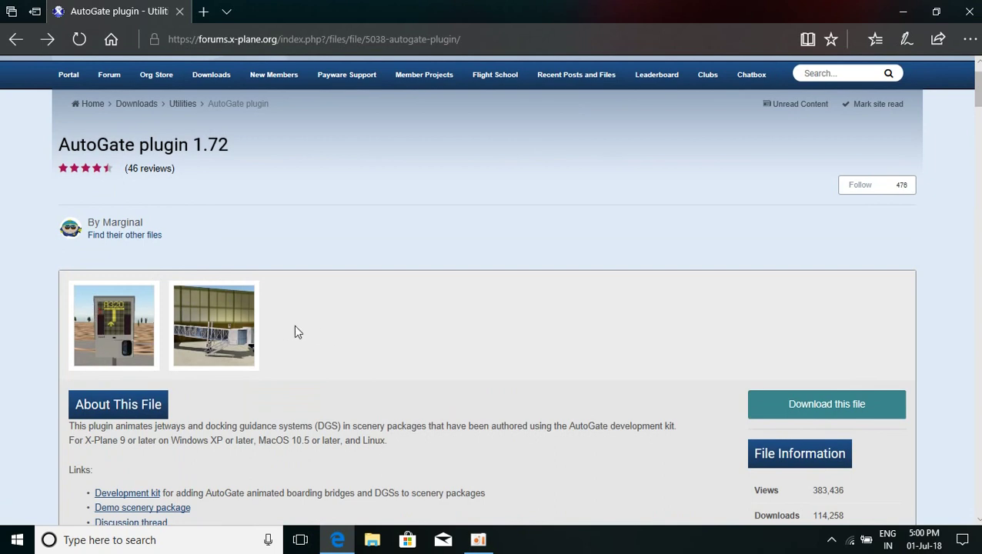
pyautogui.click(826, 407)
# - Check that the AutoGate_172 archive is in Downloads, then close that window
pyautogui.click(377, 541)
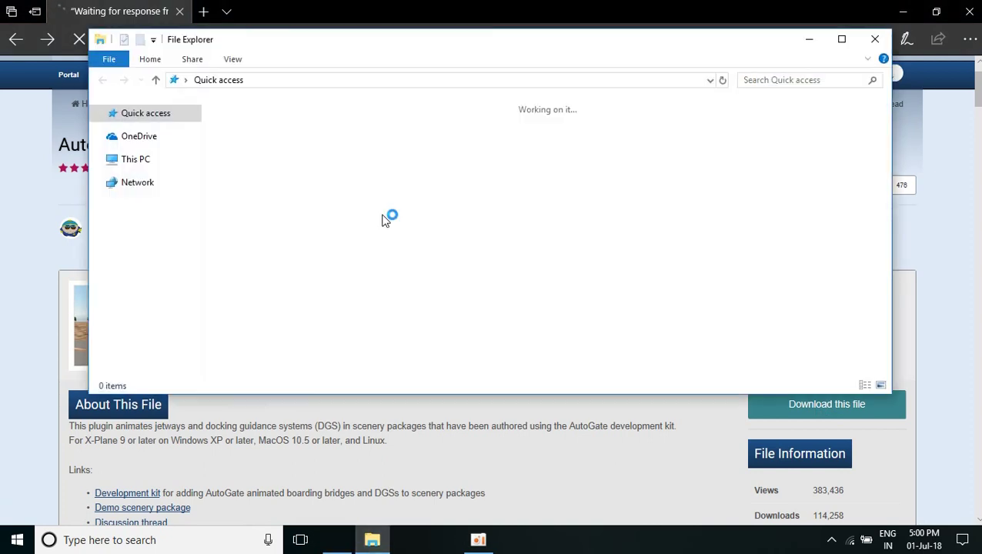
pyautogui.doubleClick(652, 141)
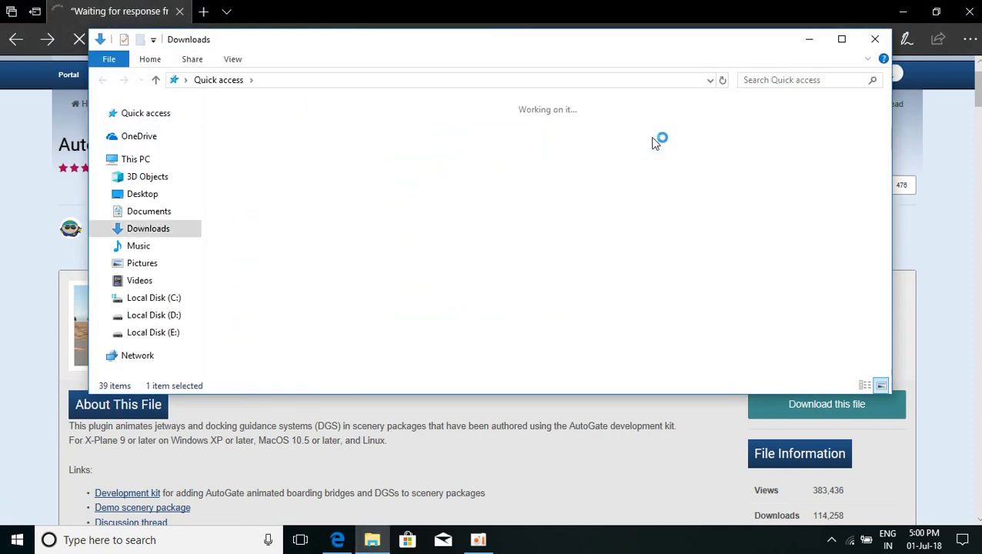
pyautogui.click(874, 38)
# - Minimize the Edge browser so the desktop is showing
pyautogui.scroll(-3, 394, 292)
pyautogui.scroll(3, 394, 293)
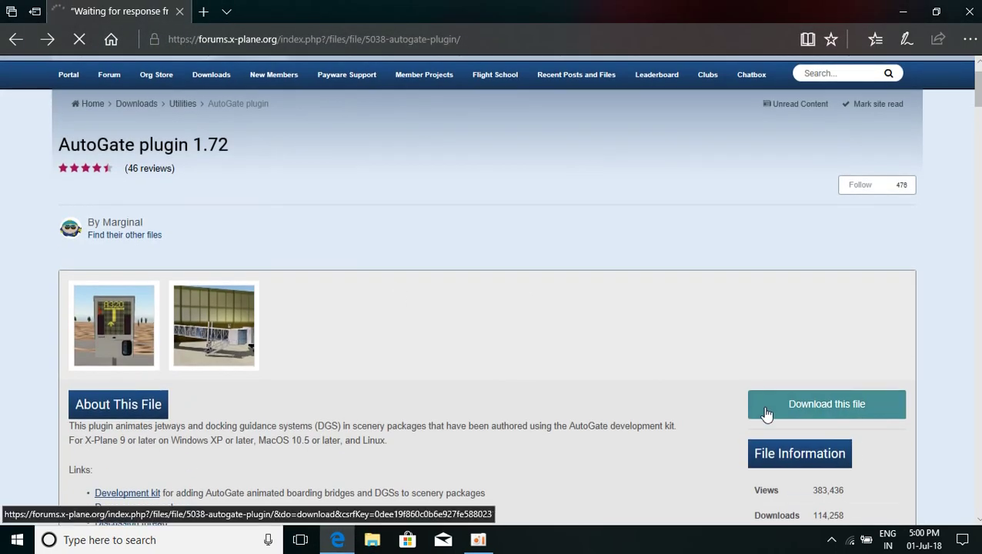
pyautogui.moveTo(62, 149); pyautogui.dragTo(274, 147)
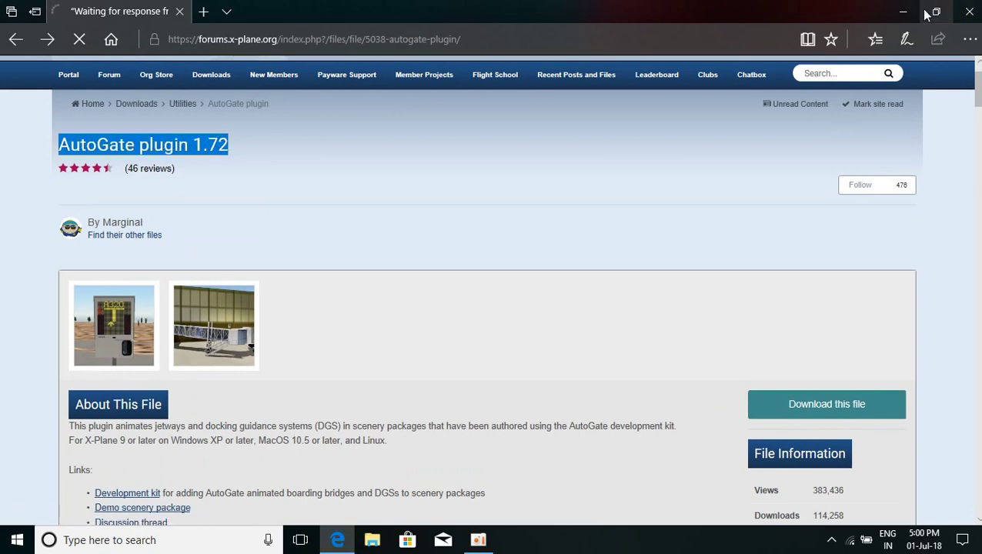
pyautogui.click(900, 12)
# - Refresh the desktop and go to the Downloads folder via This PC
pyautogui.rightClick(309, 54)
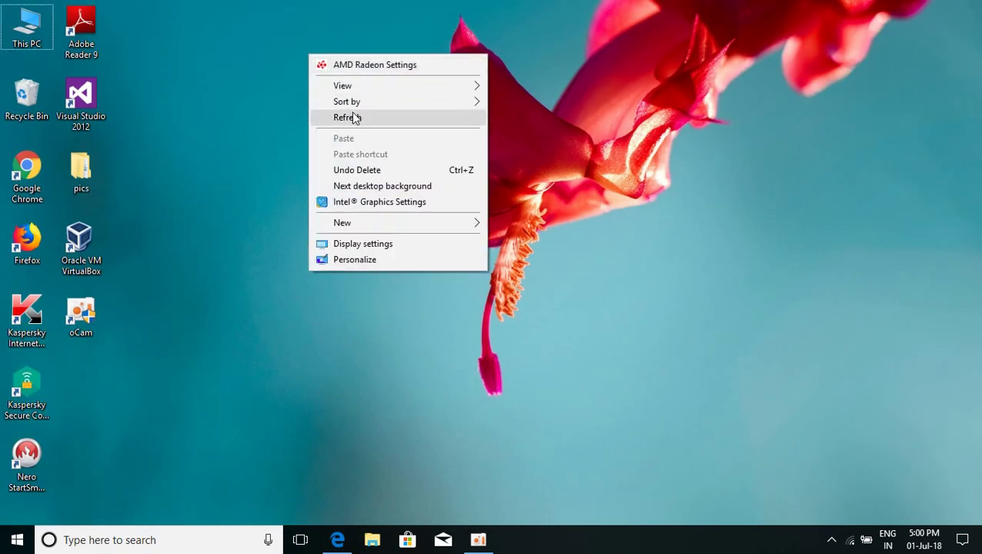
pyautogui.click(353, 118)
pyautogui.doubleClick(14, 25)
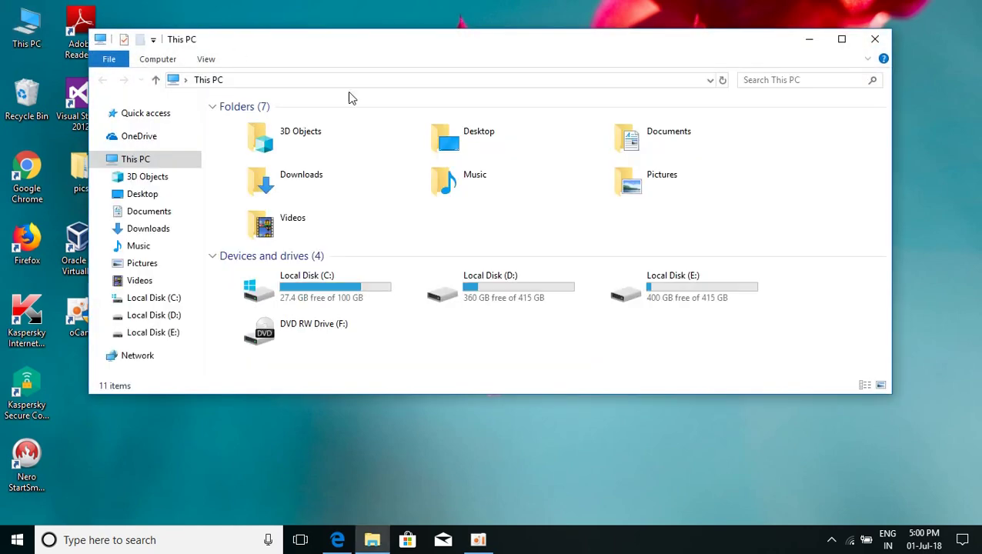
pyautogui.doubleClick(265, 173)
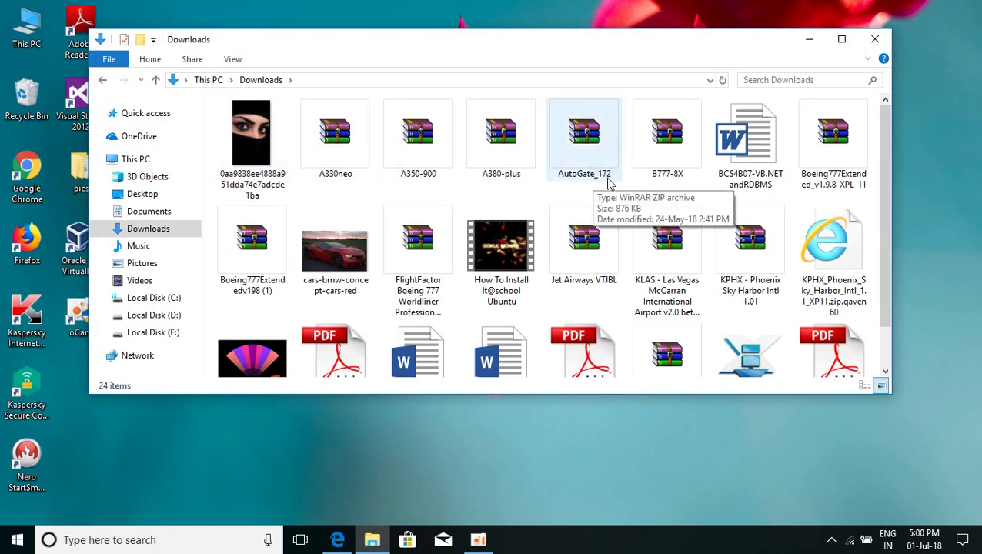
# - Extract the AutoGate_172 archive to the Desktop and close the Downloads window
pyautogui.rightClick(570, 132)
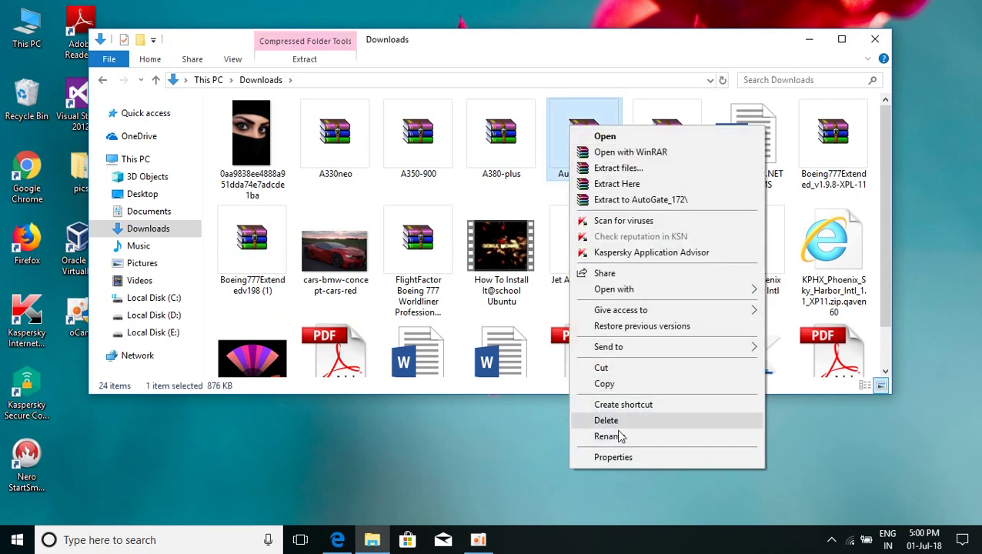
pyautogui.click(624, 168)
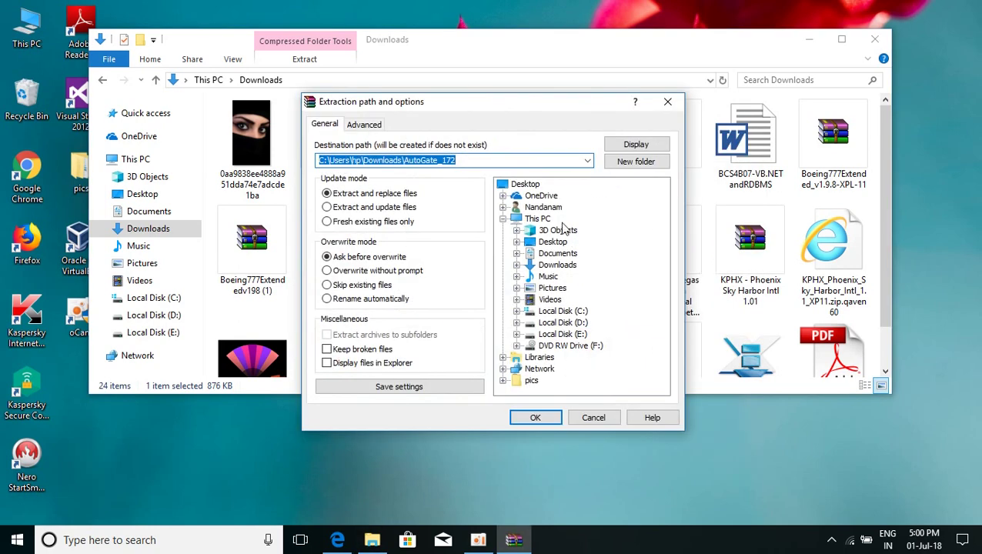
pyautogui.click(526, 185)
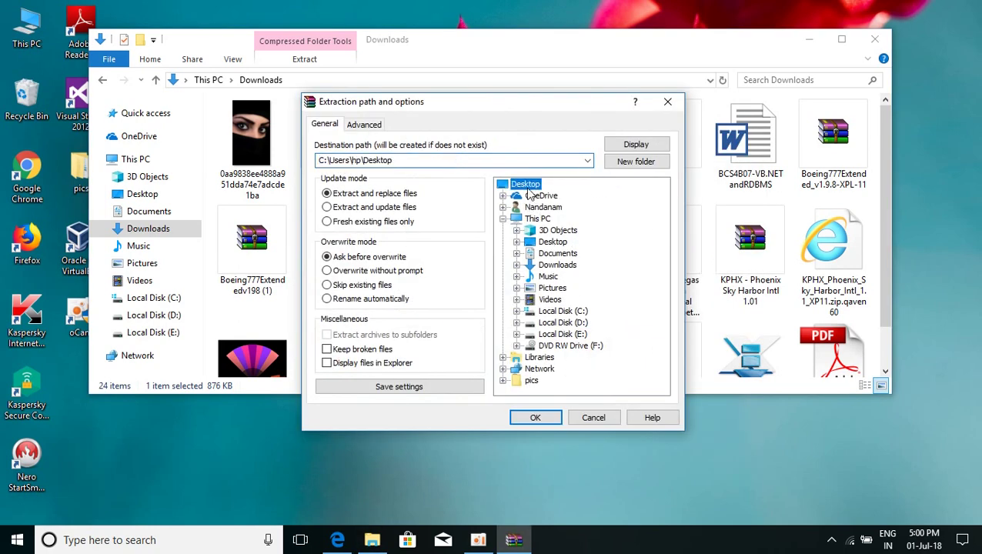
pyautogui.click(536, 417)
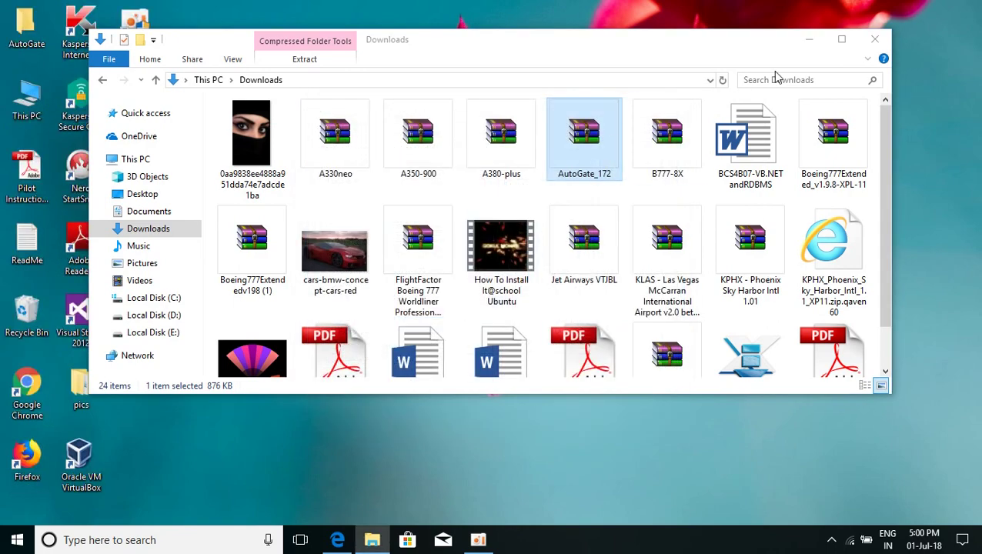
pyautogui.click(876, 40)
# - Arrange the AutoGate folder, Pilot Instructions PDF and ReadMe icons on the desktop
pyautogui.moveTo(30, 38); pyautogui.dragTo(23, 165)
pyautogui.moveTo(26, 117); pyautogui.dragTo(107, 194)
pyautogui.moveTo(24, 116); pyautogui.dragTo(134, 213)
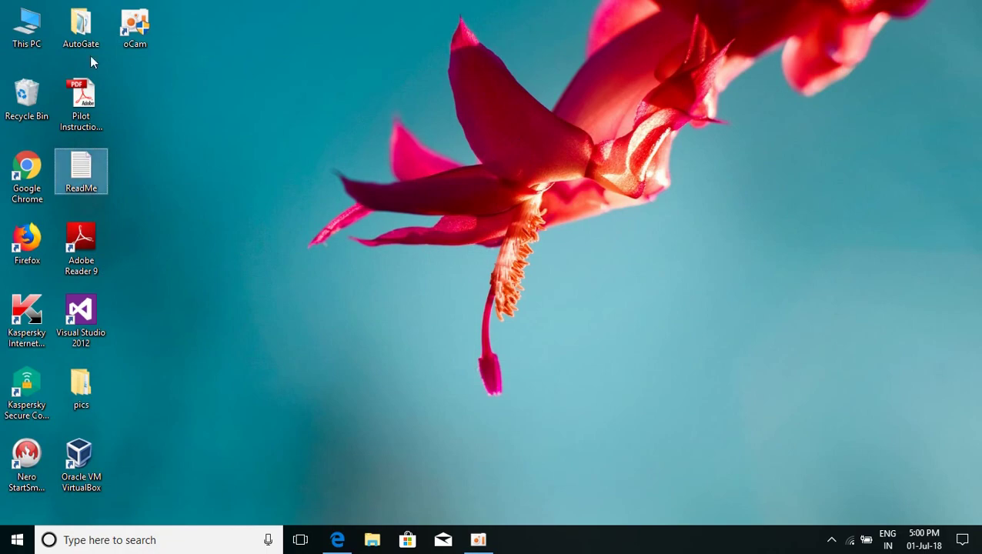
pyautogui.doubleClick(83, 173)
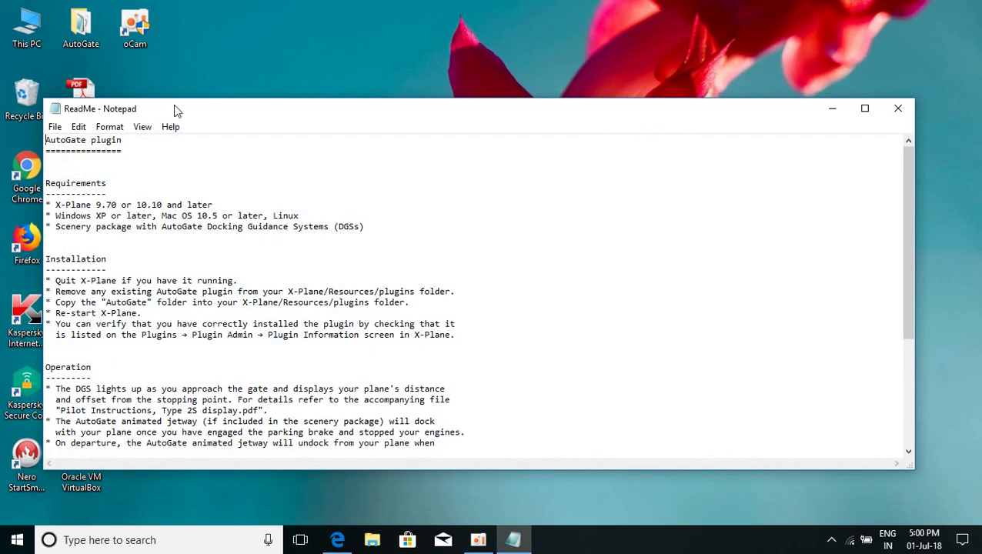
pyautogui.moveTo(177, 112); pyautogui.dragTo(181, 80)
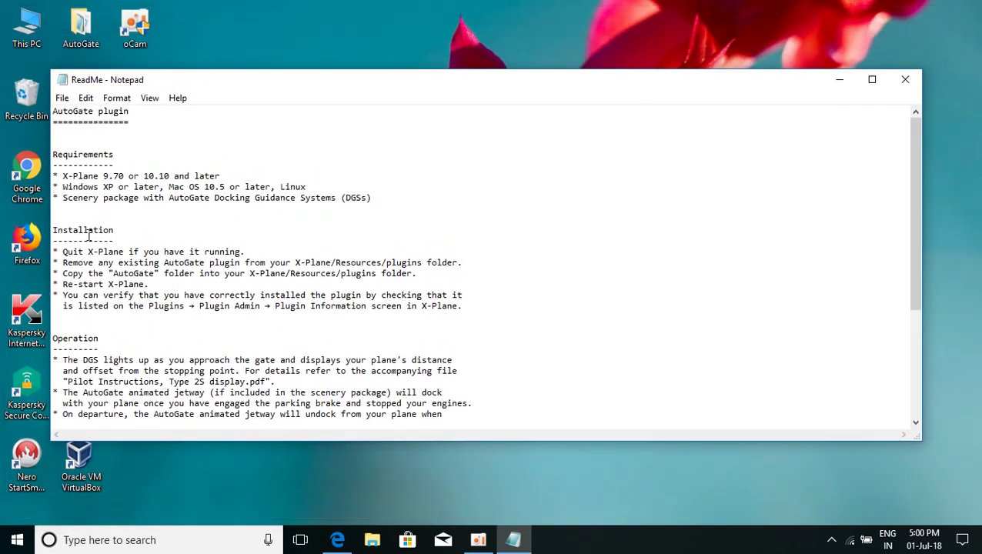
pyautogui.moveTo(123, 230); pyautogui.dragTo(45, 231)
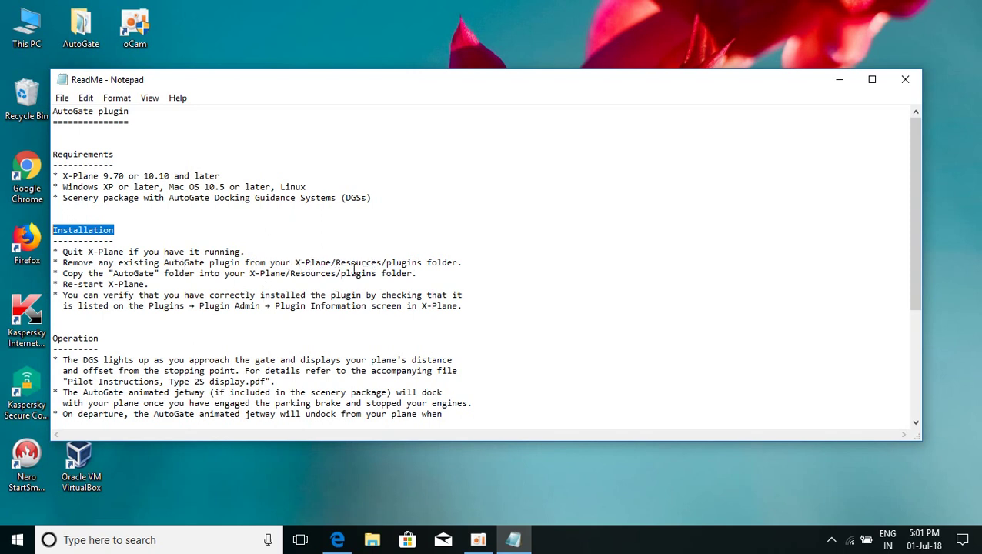
pyautogui.moveTo(332, 262); pyautogui.dragTo(450, 263)
pyautogui.click(509, 263)
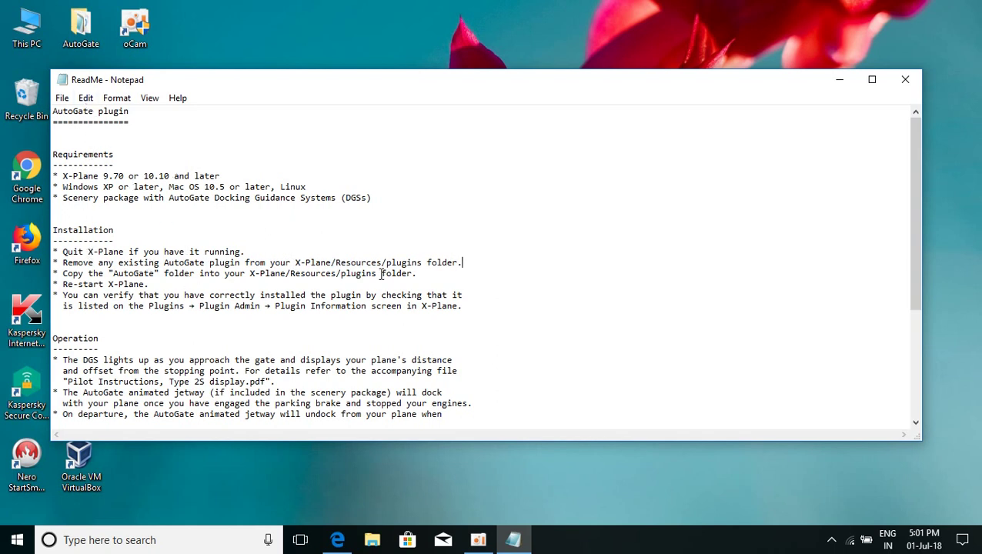
pyautogui.click(904, 79)
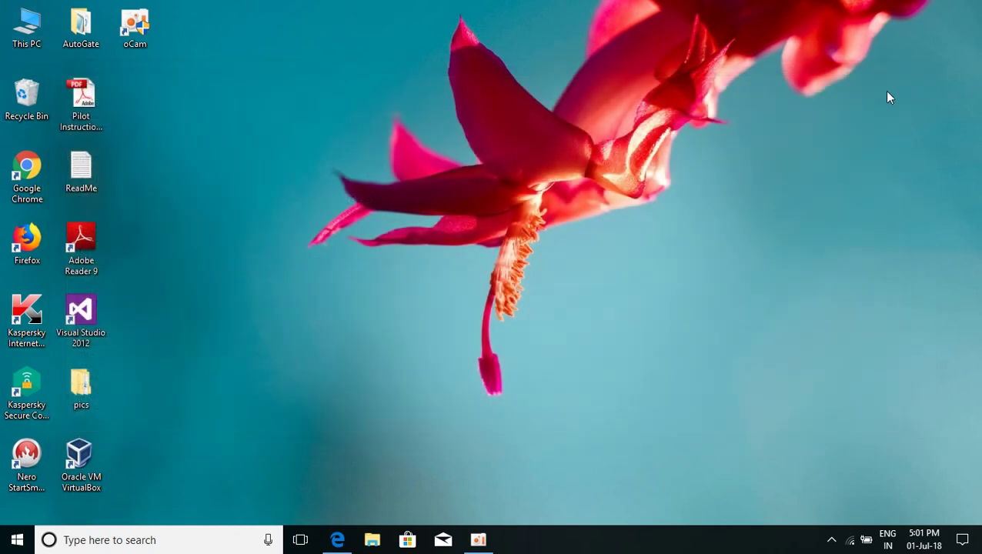
pyautogui.doubleClick(98, 97)
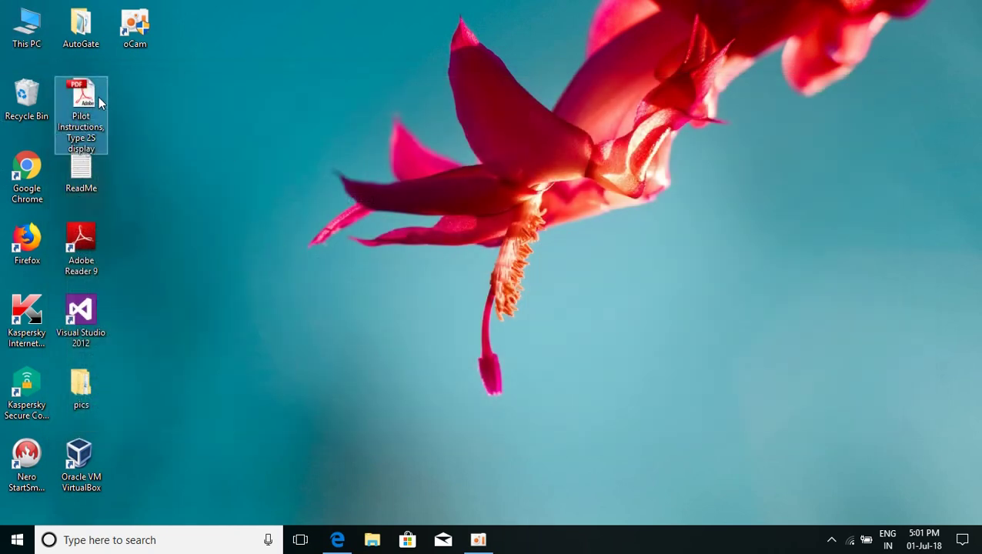
pyautogui.scroll(-1, 359, 214)
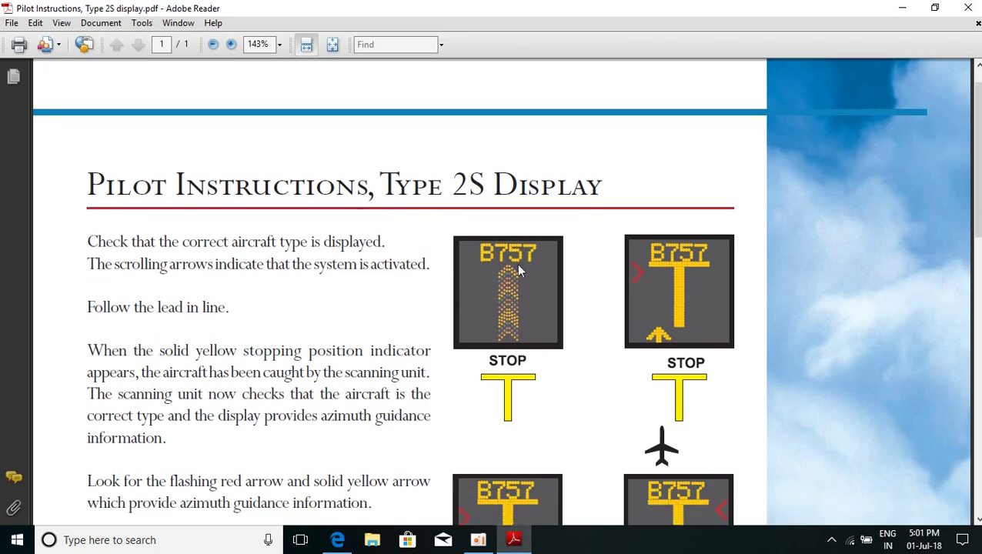
pyautogui.scroll(-15, 134, 177)
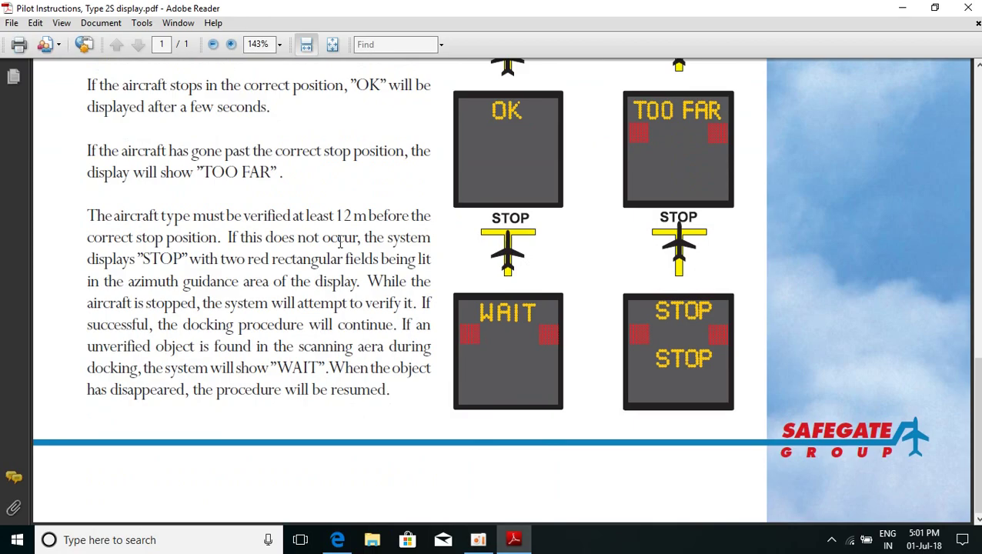
pyautogui.scroll(7, 380, 205)
pyautogui.scroll(9, 380, 205)
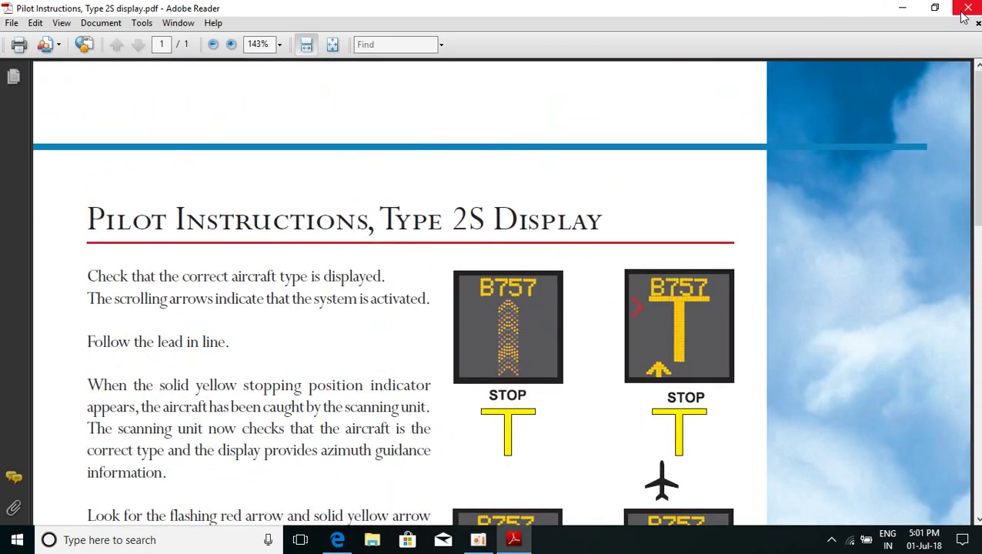
pyautogui.click(967, 9)
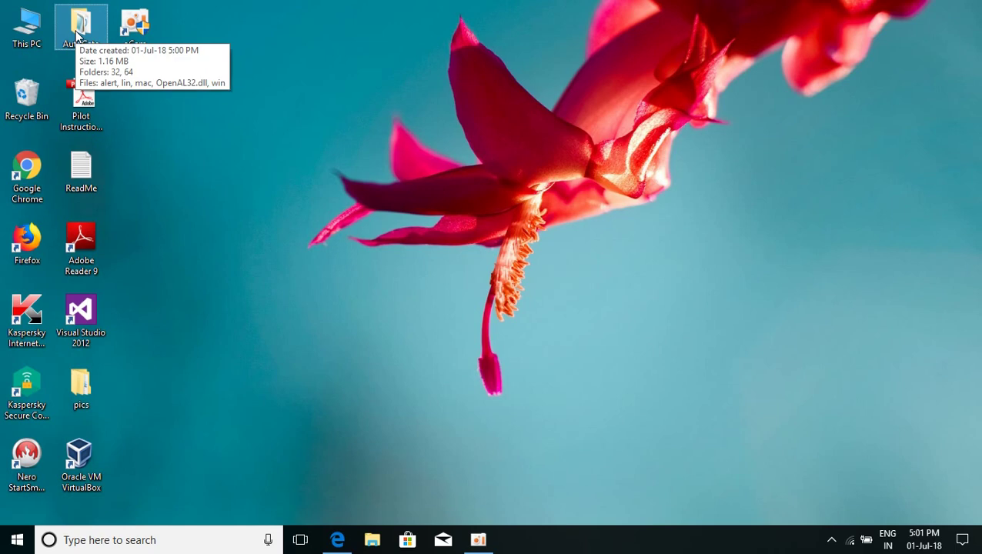
# - Paste the AutoGate files into E:\X-Plane 11\Resources\plugins, replacing the existing files
pyautogui.doubleClick(38, 40)
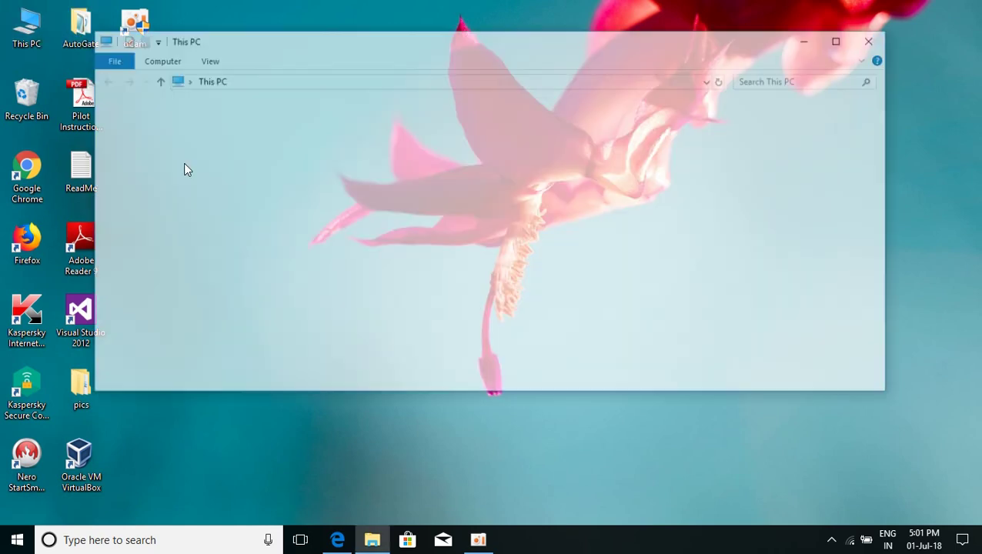
pyautogui.doubleClick(718, 297)
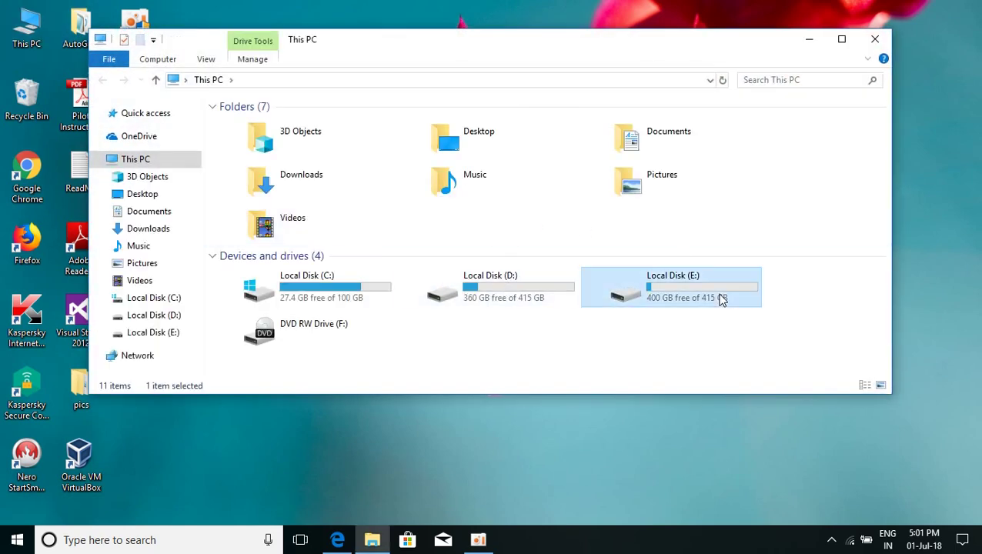
pyautogui.doubleClick(345, 125)
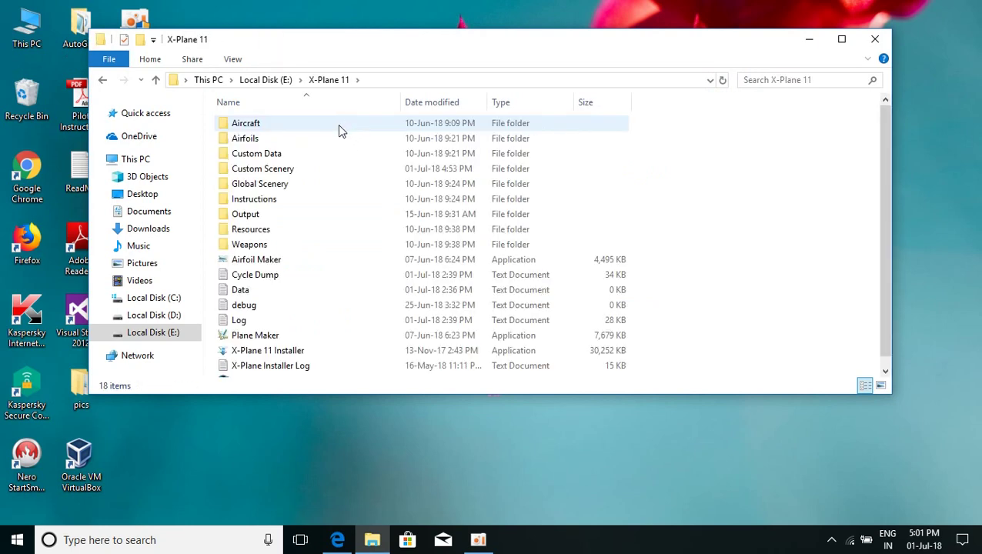
pyautogui.doubleClick(267, 228)
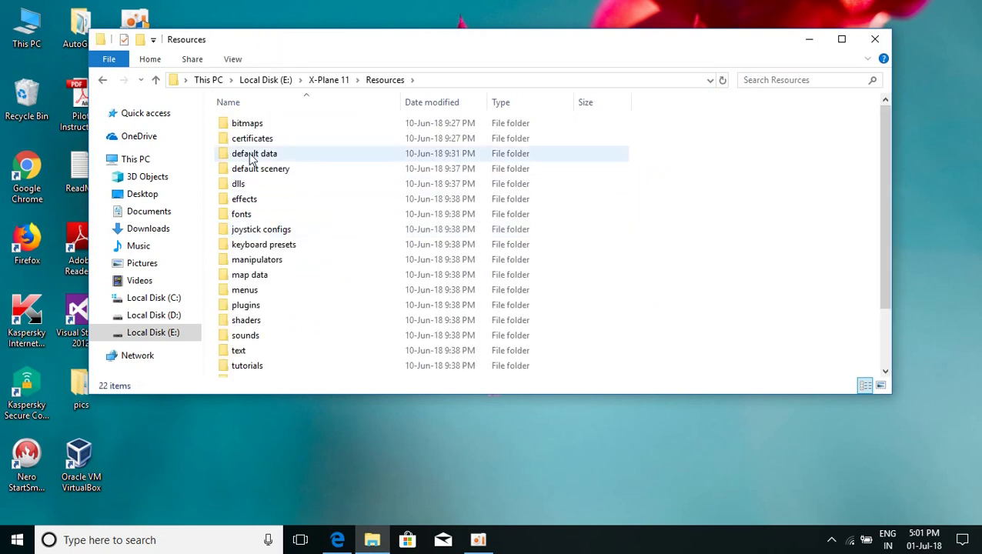
pyautogui.doubleClick(253, 308)
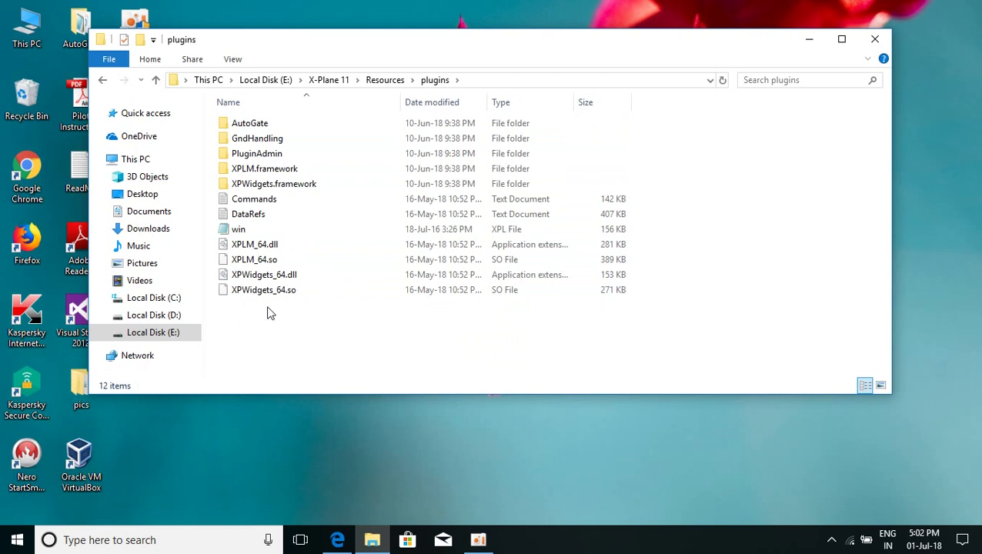
pyautogui.hotkey('ctrl', 'v')
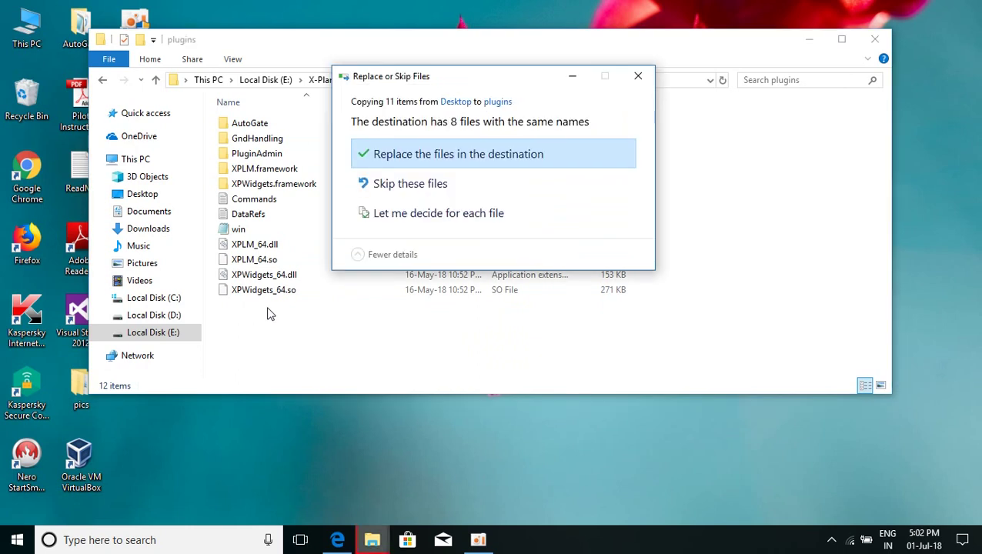
pyautogui.click(455, 156)
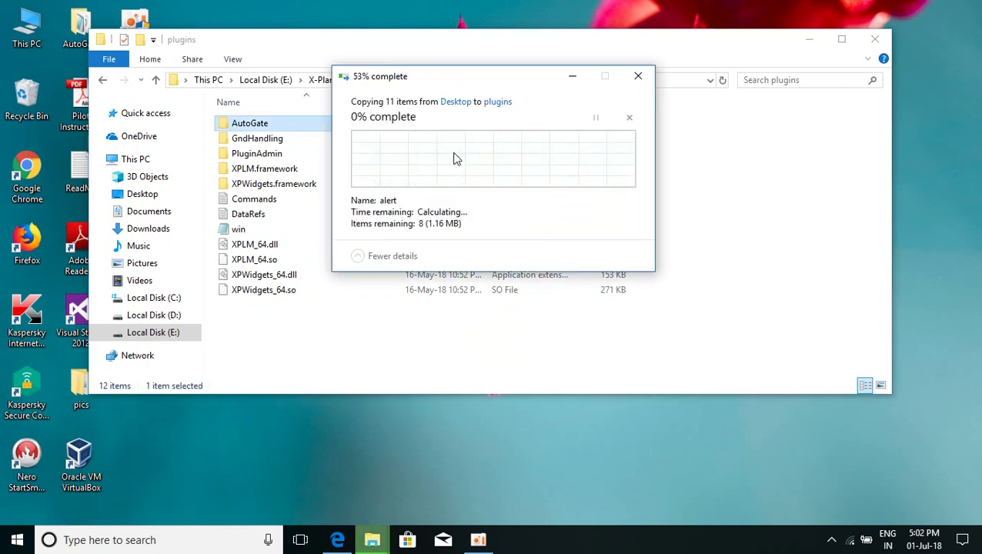